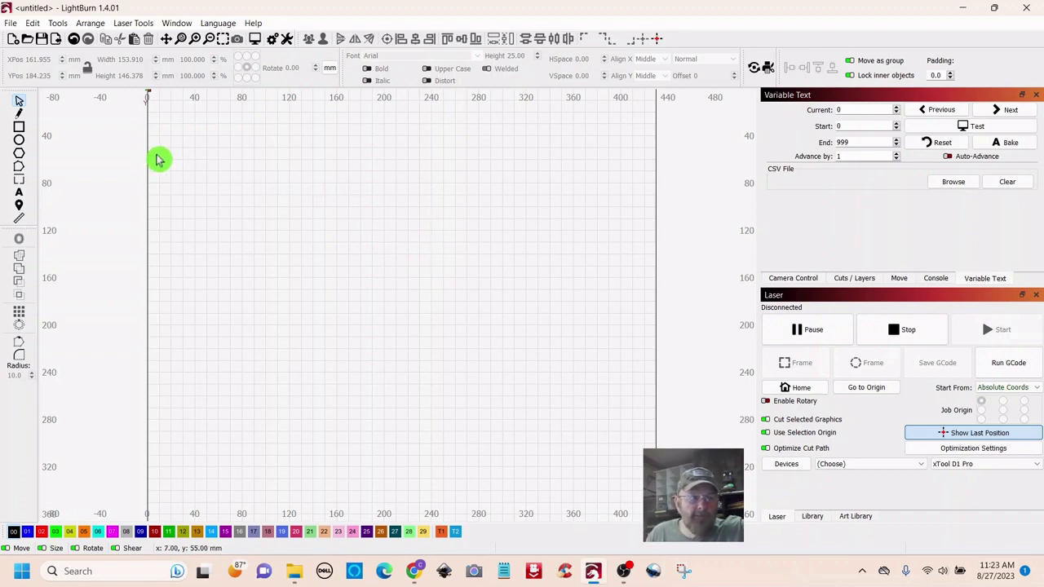
# Step: Draw a regular hexagon 170 mm wide, centred around X 201, Y 160, then return to the Select tool
pyautogui.click(19, 156)
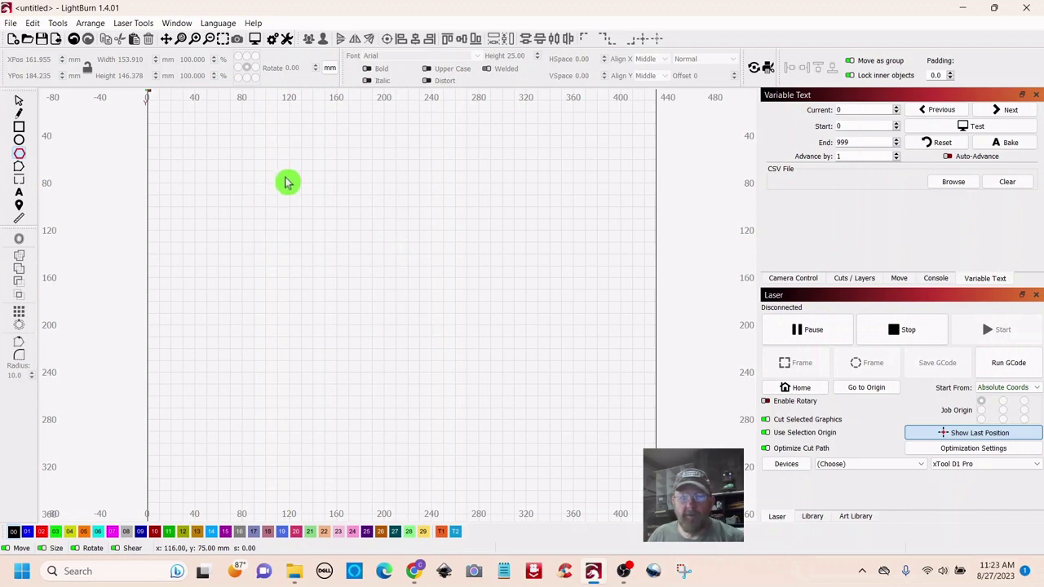
pyautogui.moveTo(286, 182); pyautogui.dragTo(487, 335)
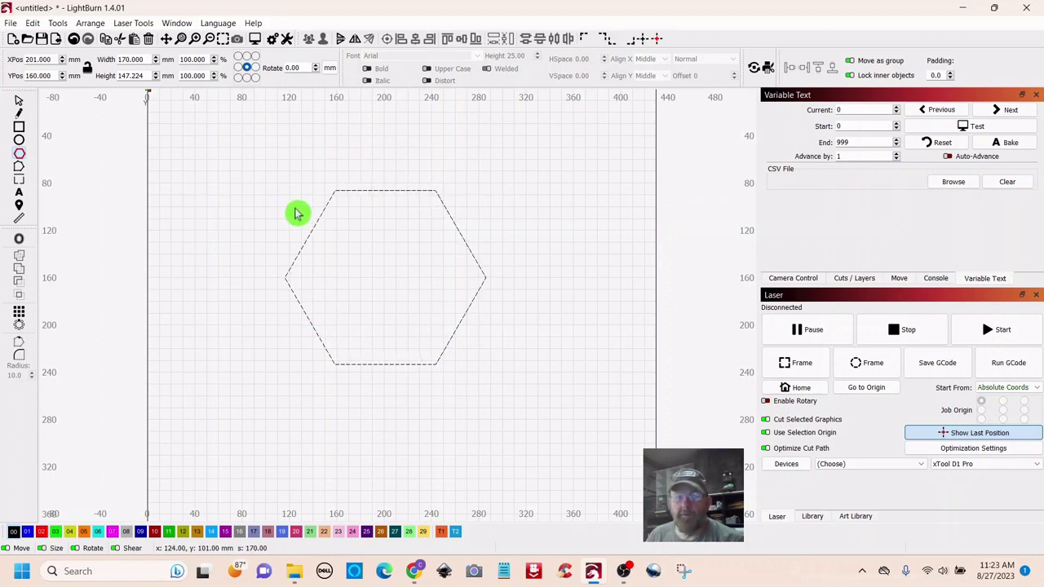
pyautogui.click(19, 105)
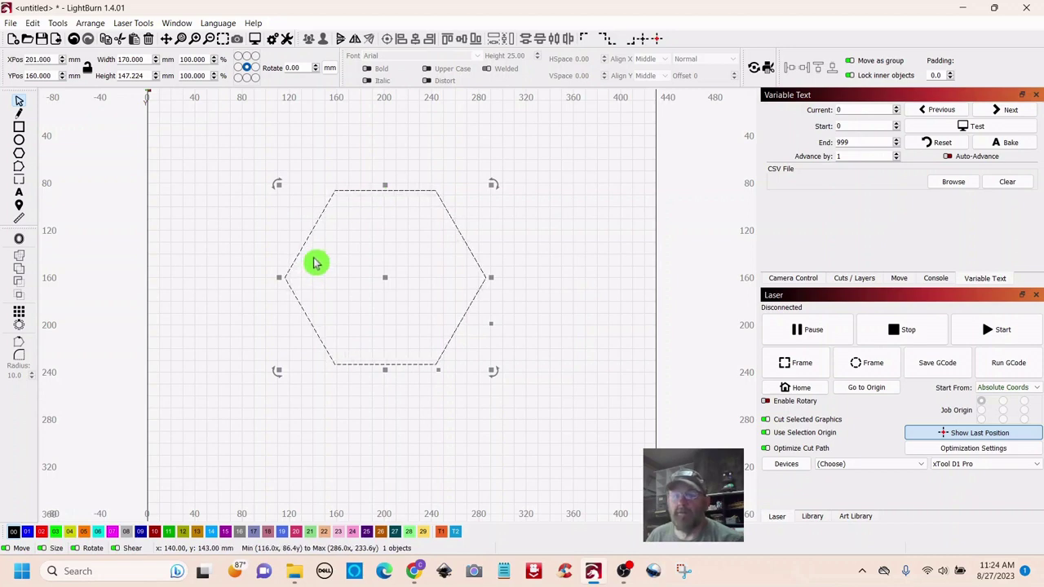
# Step: Add the Shape Properties panel from the Window menu to show the hexagon's 6 sides and 170 mm size
pyautogui.click(181, 27)
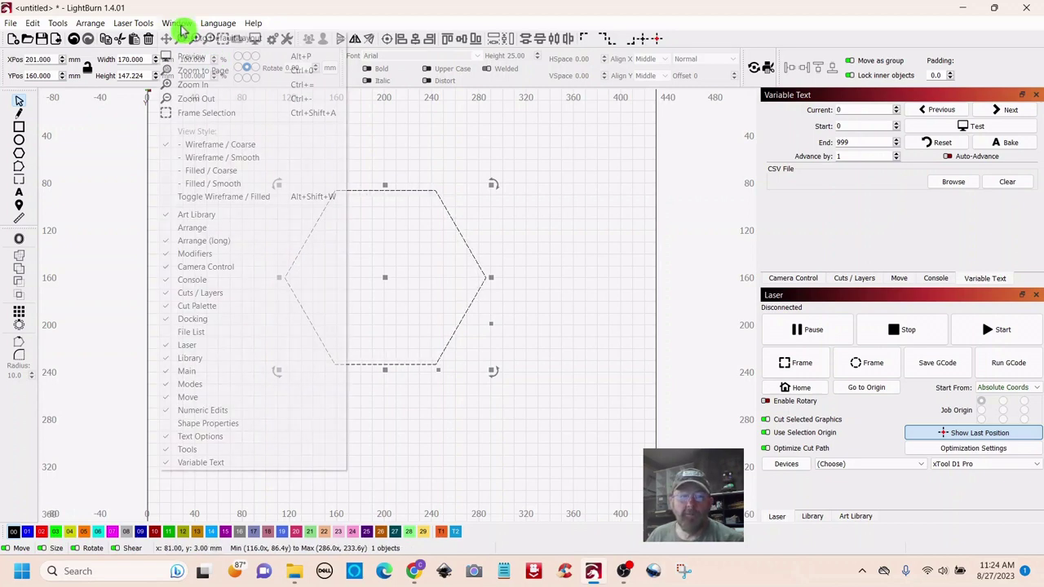
pyautogui.click(171, 426)
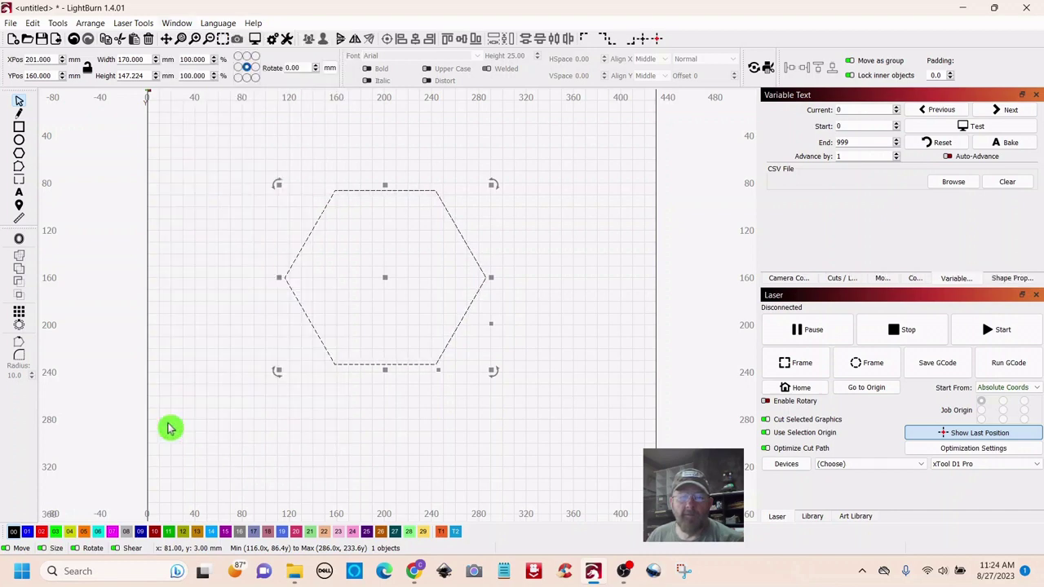
pyautogui.click(1012, 279)
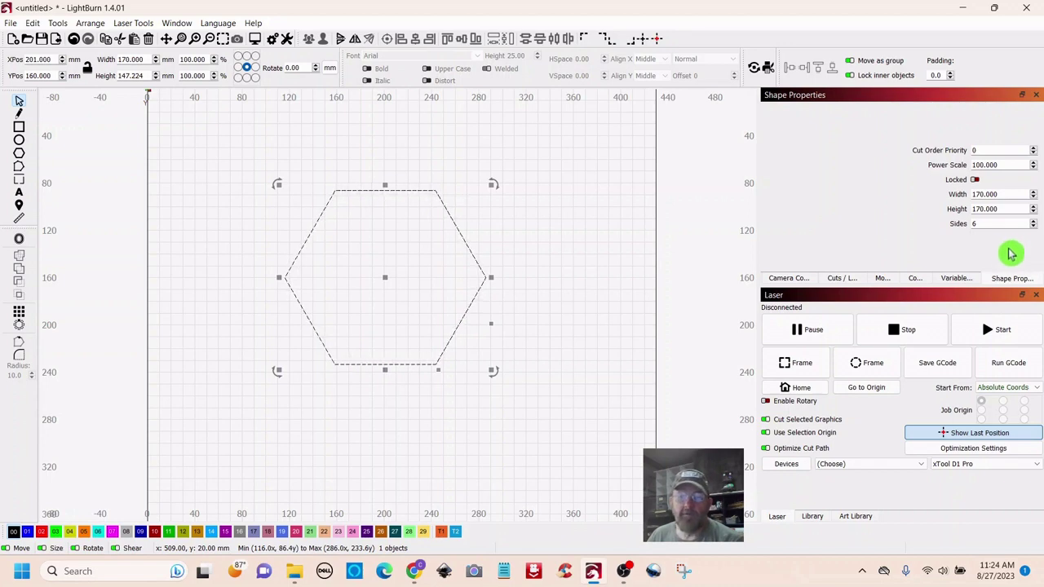
# Step: Change the polygon's Sides value from 6 to 40, making a near-circle about 169.5 mm across
pyautogui.doubleClick(985, 225)
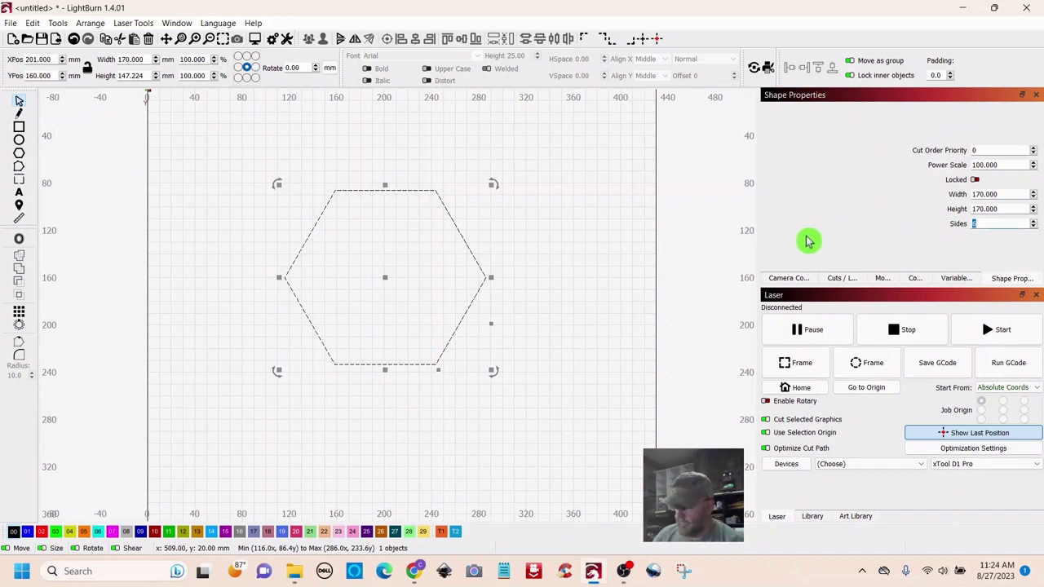
pyautogui.write('40')
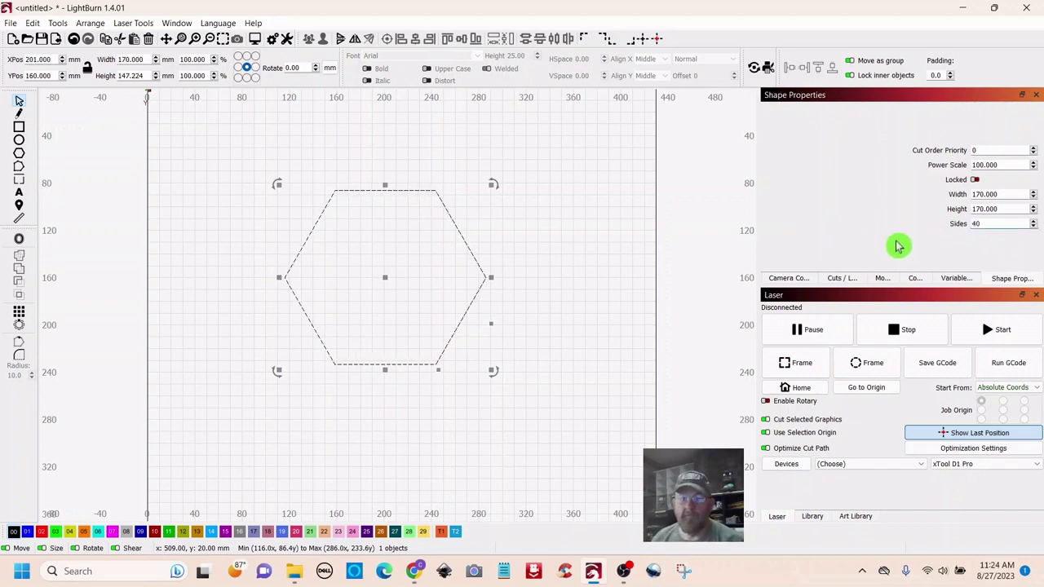
pyautogui.click(601, 236)
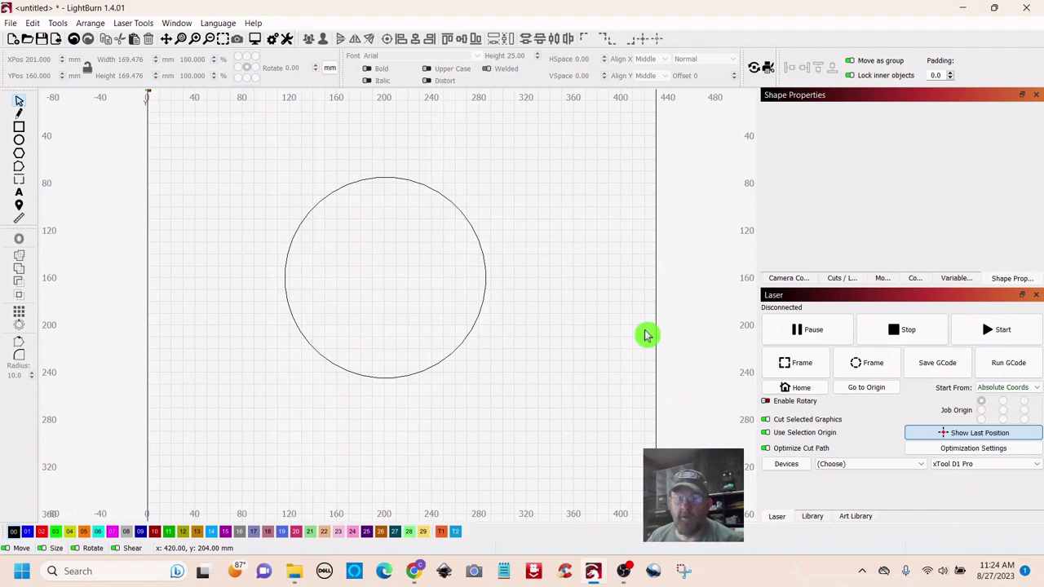
pyautogui.scroll(5, 441, 310)
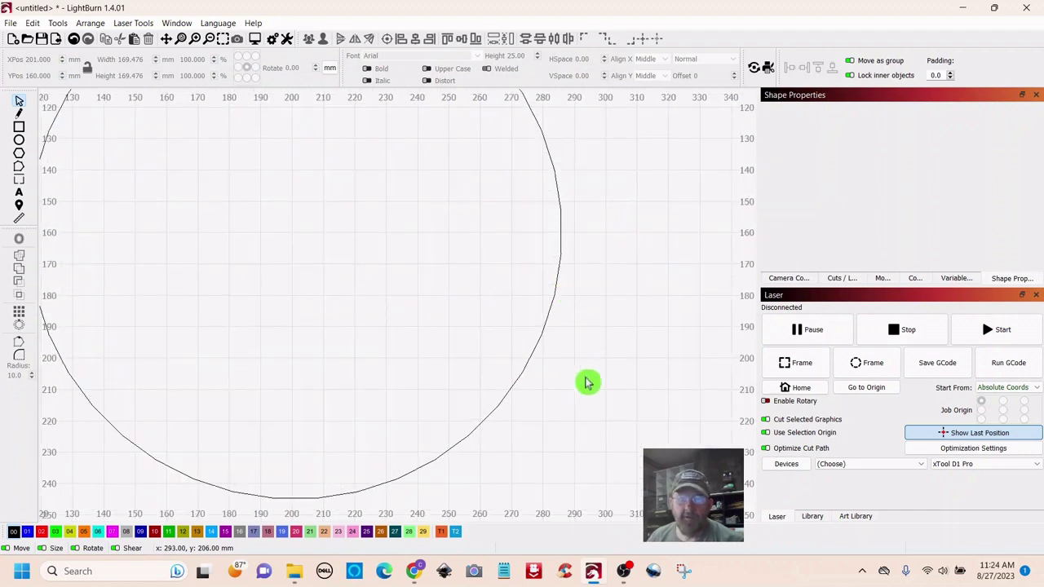
pyautogui.scroll(-6, 657, 300)
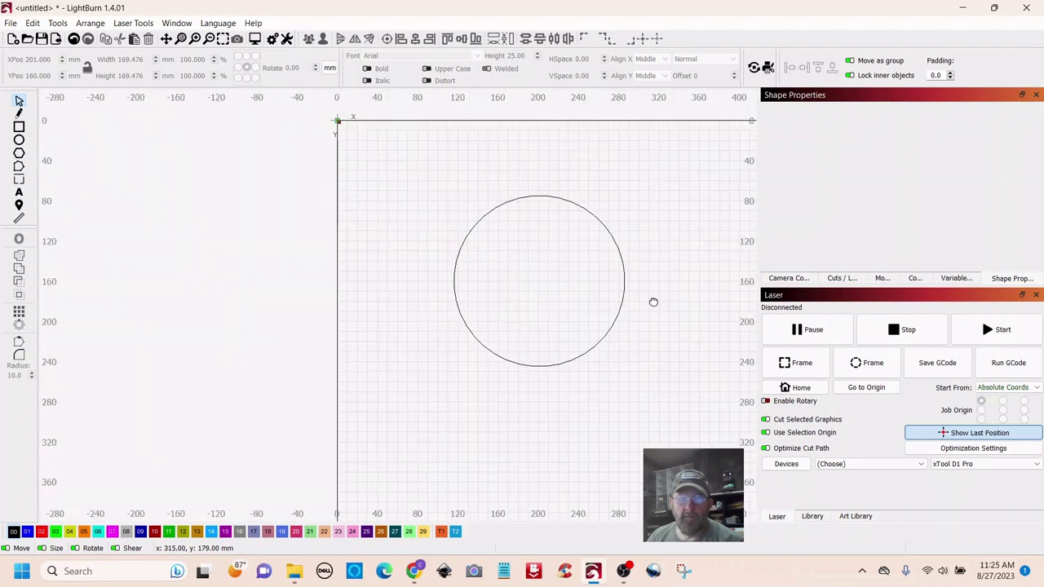
pyautogui.moveTo(654, 302); pyautogui.dragTo(512, 295)
pyautogui.scroll(1, 512, 295)
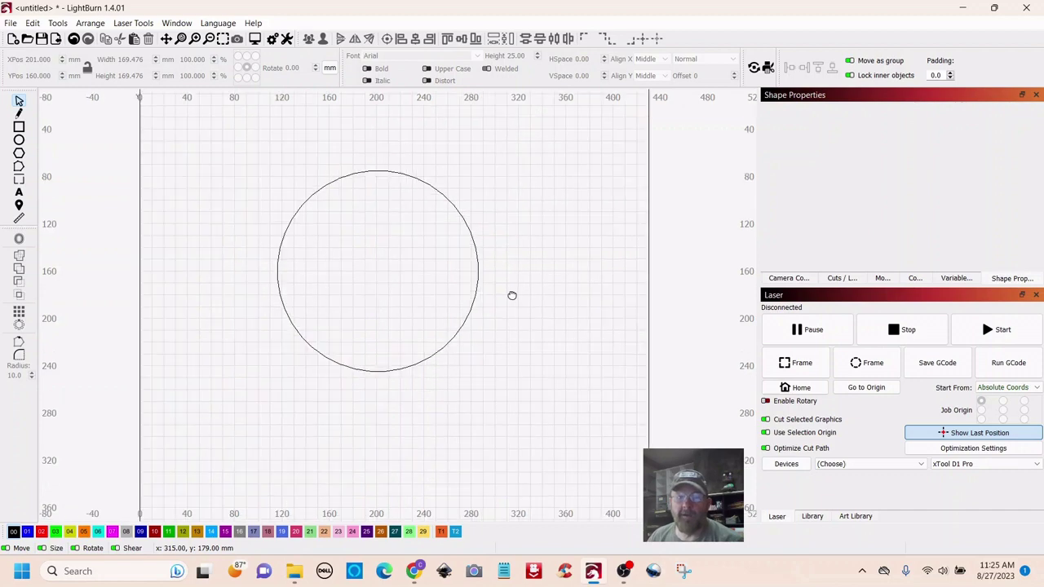
pyautogui.moveTo(535, 270); pyautogui.dragTo(549, 294)
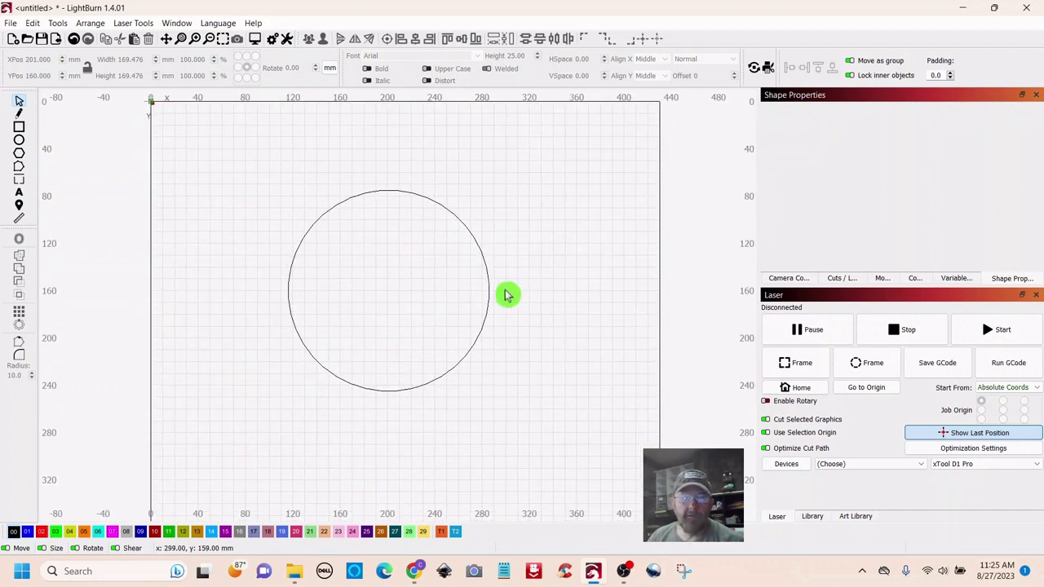
# Step: Set the polygon to 3 sides for a triangle, then raise it to 4 for a 120.208 mm square
pyautogui.click(20, 104)
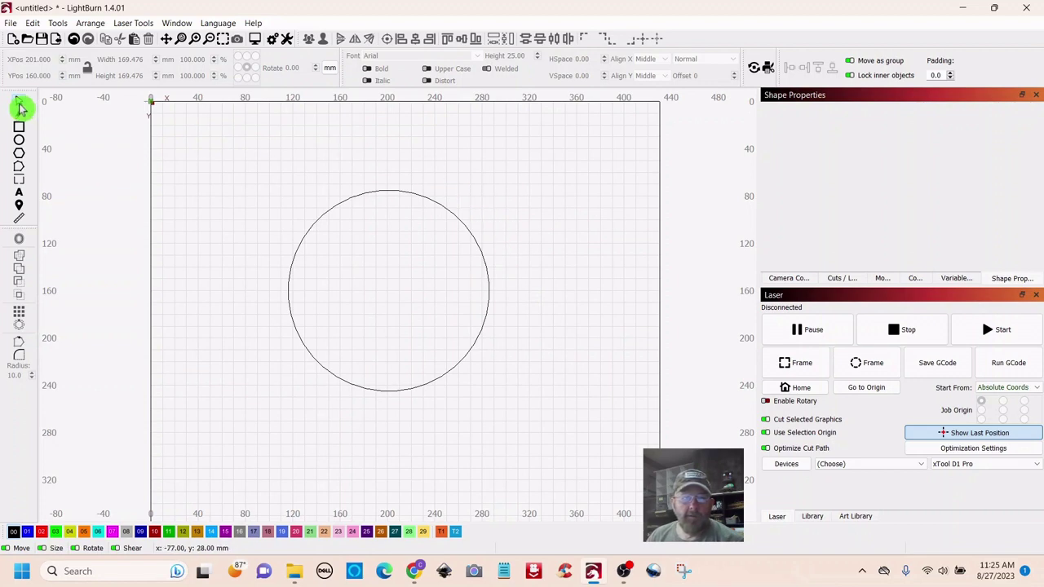
pyautogui.moveTo(236, 158); pyautogui.dragTo(559, 444)
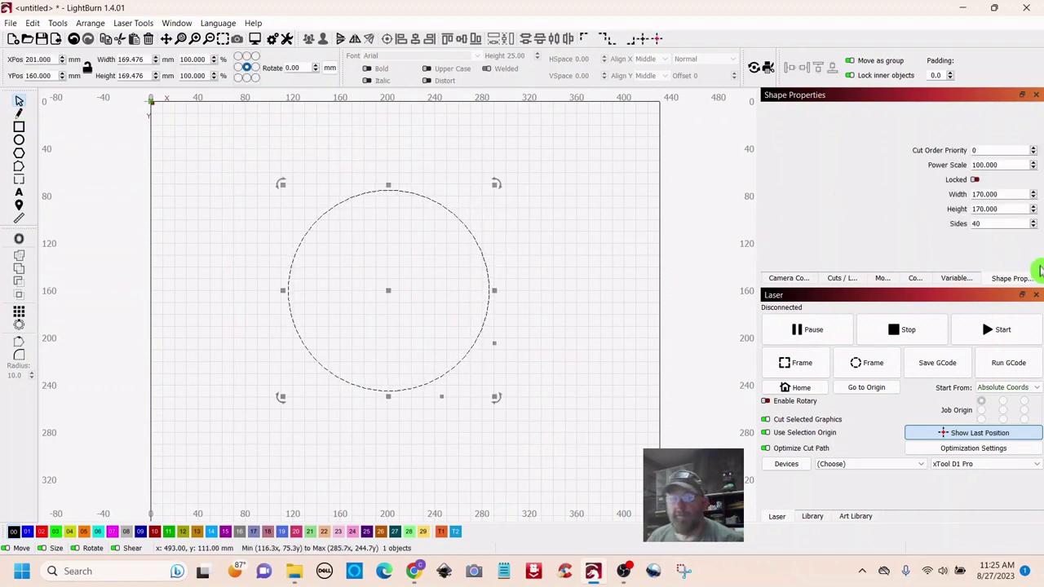
pyautogui.moveTo(986, 223); pyautogui.dragTo(940, 221)
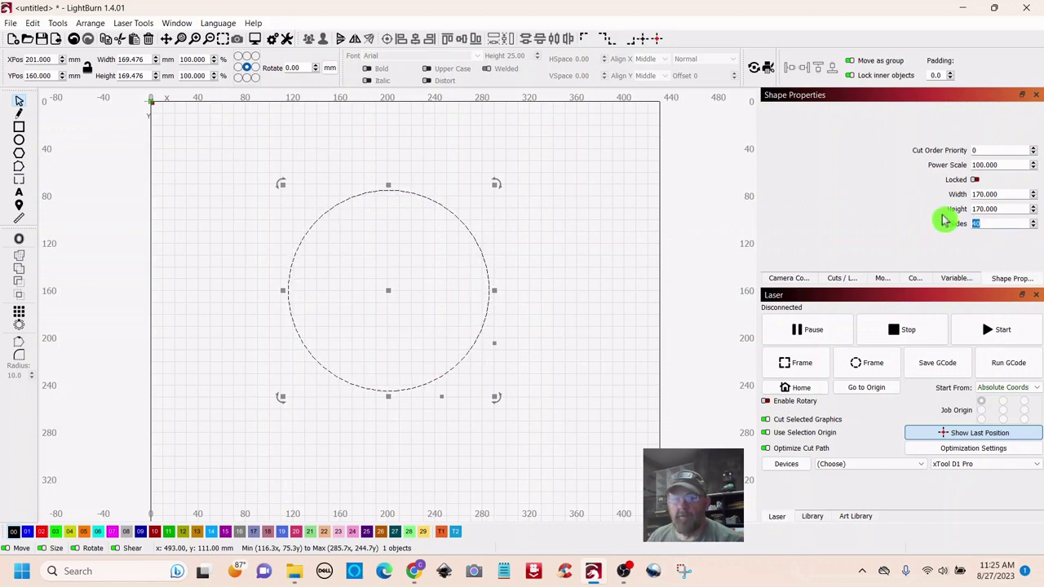
pyautogui.write('3')
pyautogui.click(624, 237)
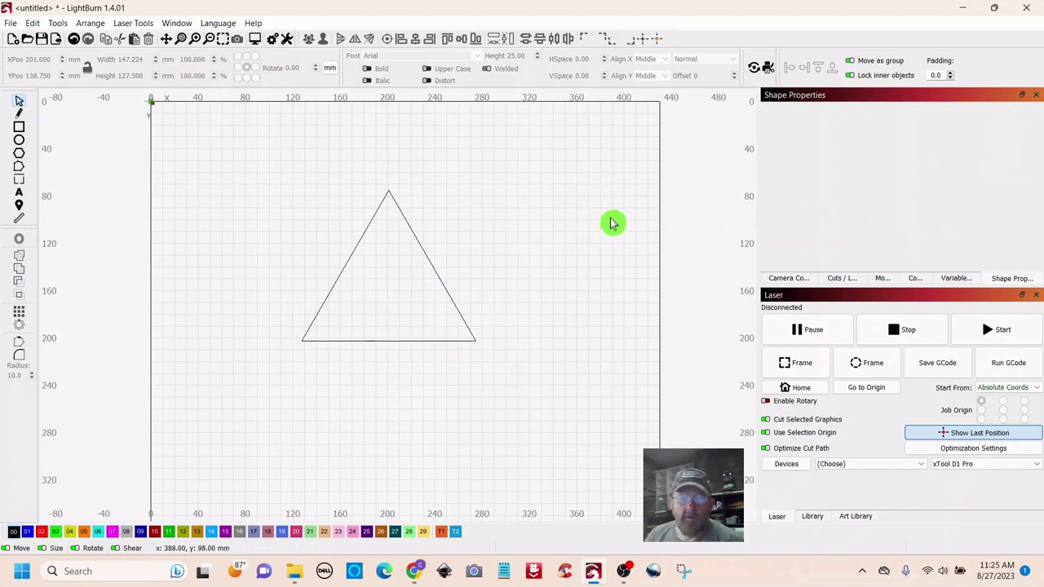
pyautogui.moveTo(298, 163); pyautogui.dragTo(545, 420)
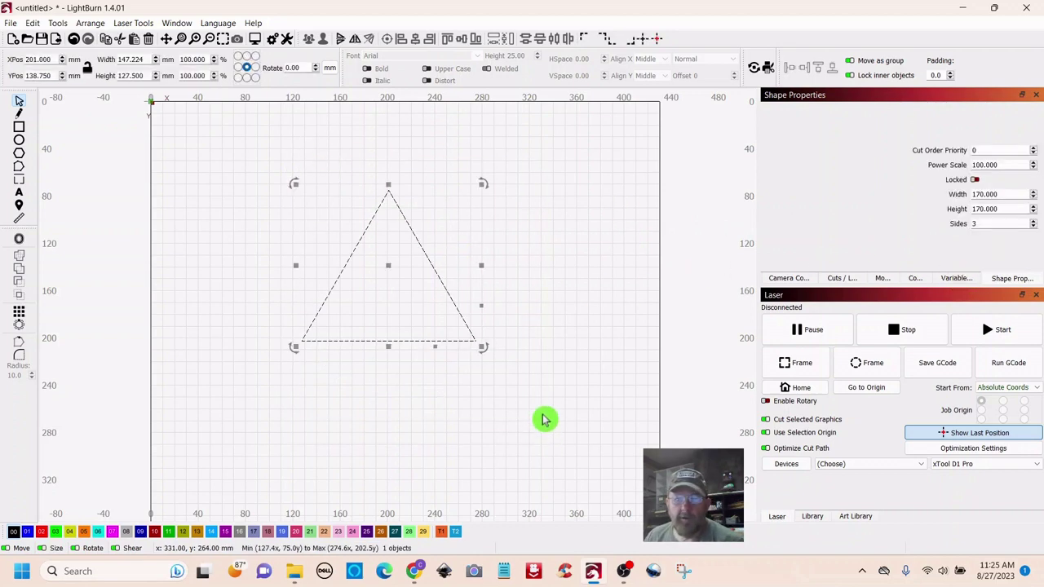
pyautogui.click(1034, 221)
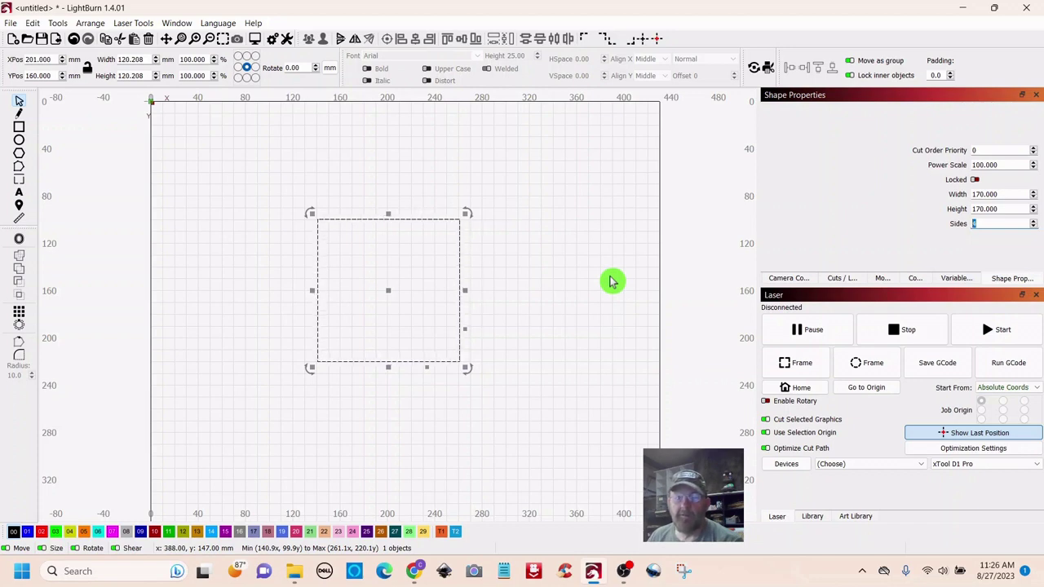
# Step: Step the Sides value up one at a time from 4 to 14, ending with a 14-sided polygon
pyautogui.click(1033, 221)
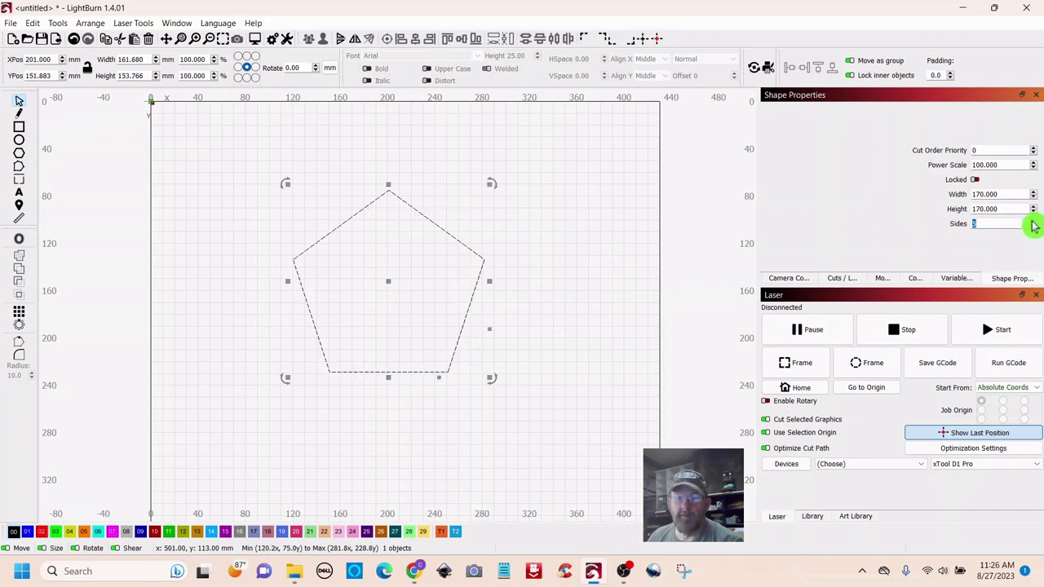
pyautogui.click(1033, 221)
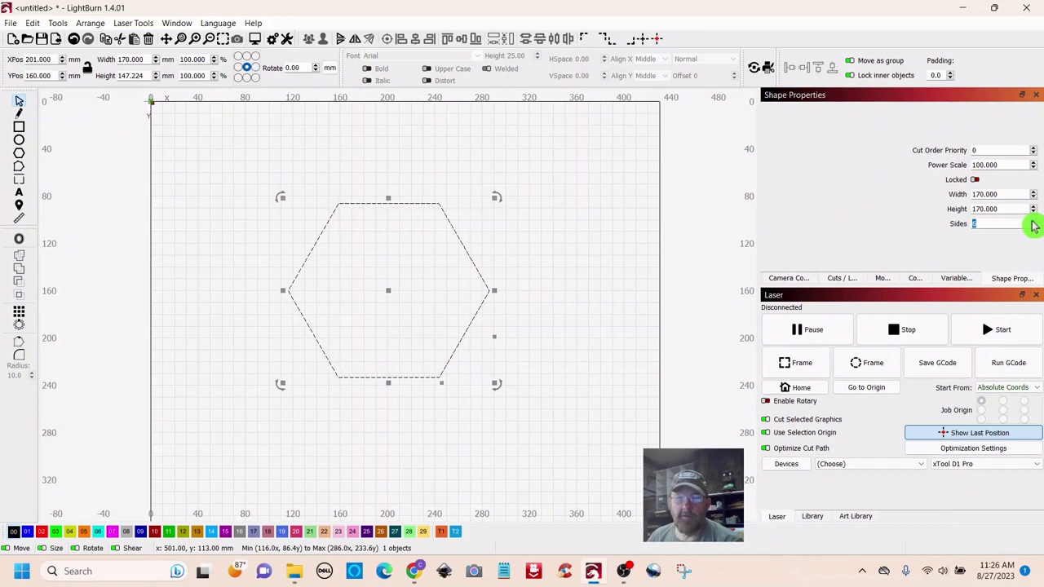
pyautogui.click(1033, 221)
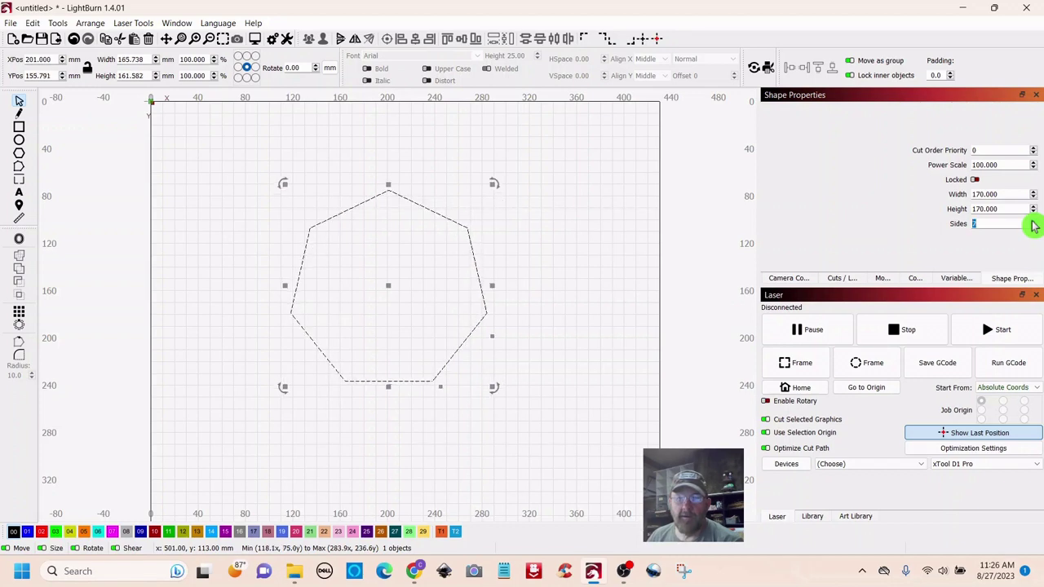
pyautogui.click(1033, 221)
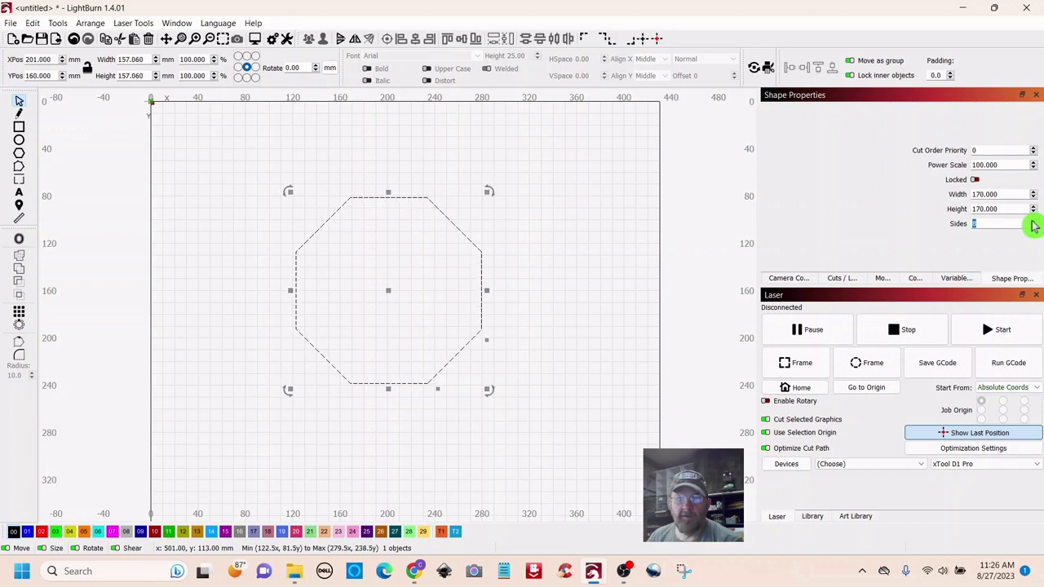
pyautogui.click(1033, 221)
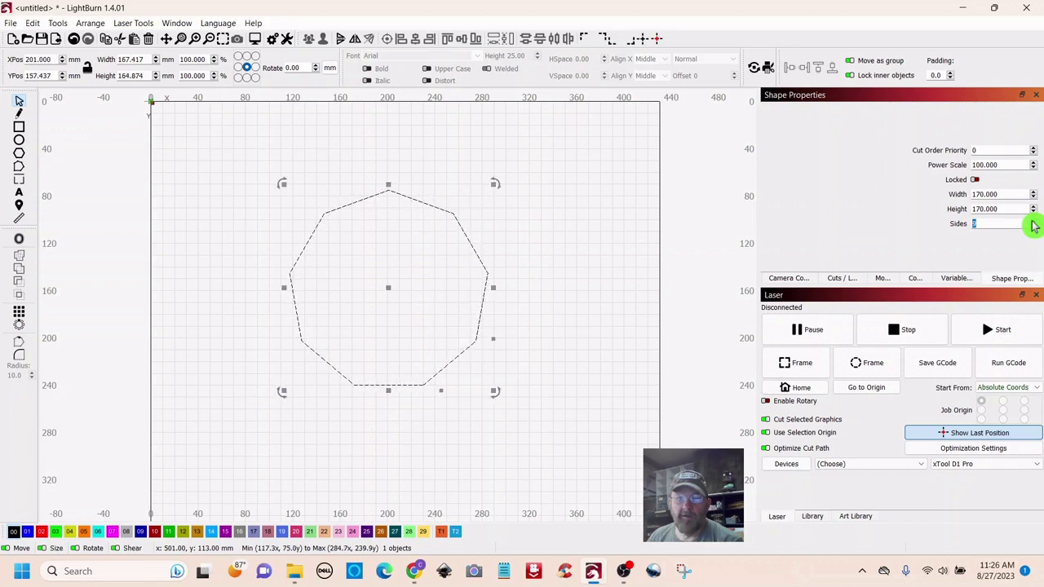
pyautogui.click(1033, 221)
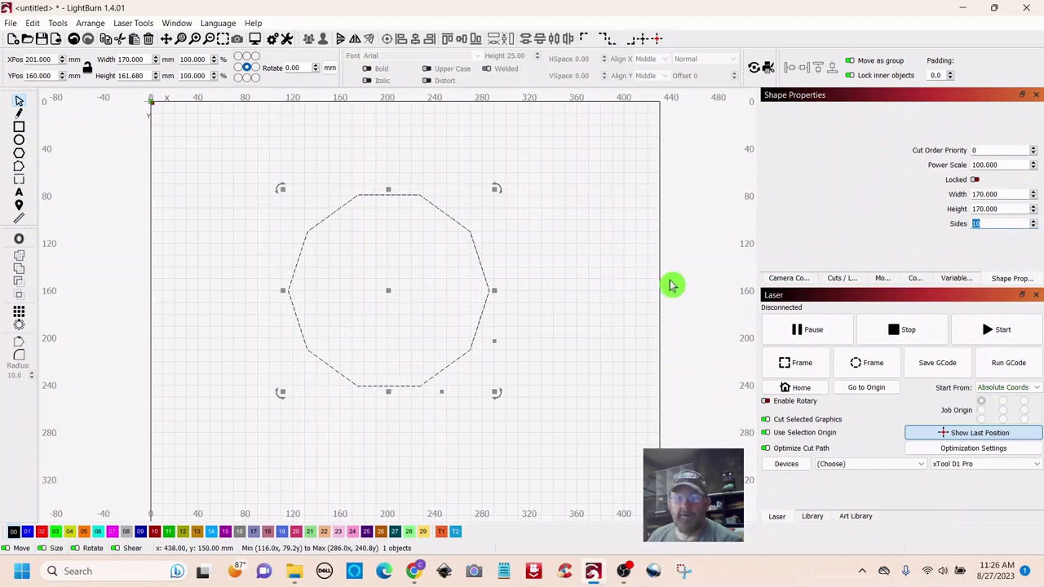
pyautogui.click(1033, 221)
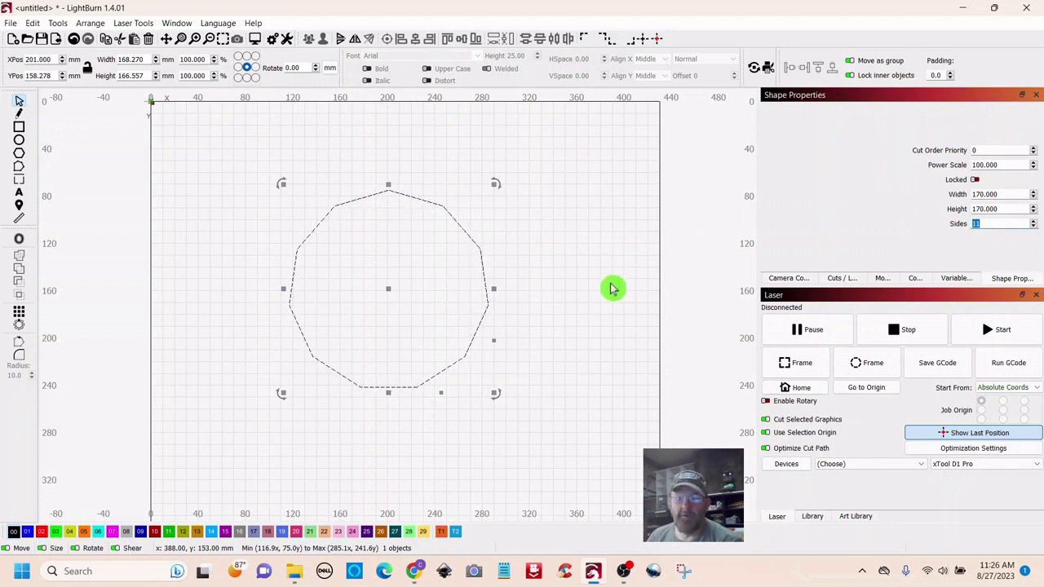
pyautogui.click(1034, 221)
pyautogui.click(1033, 222)
pyautogui.click(1032, 222)
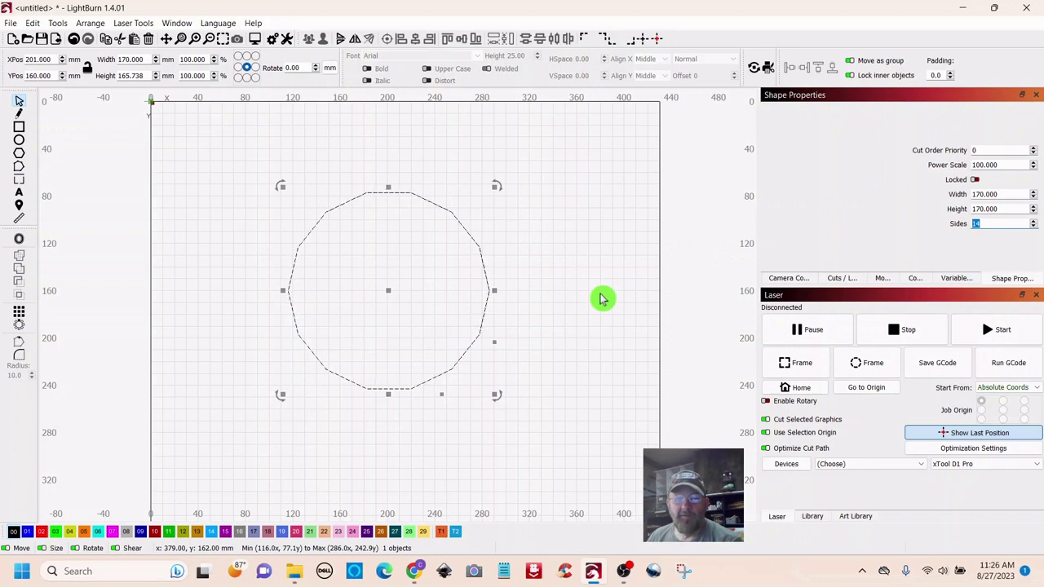